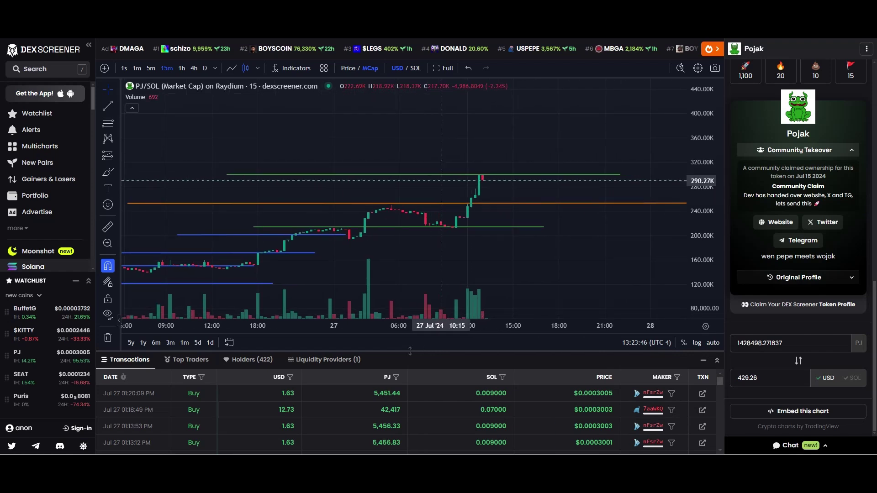
scroll(436, 205, up, 2)
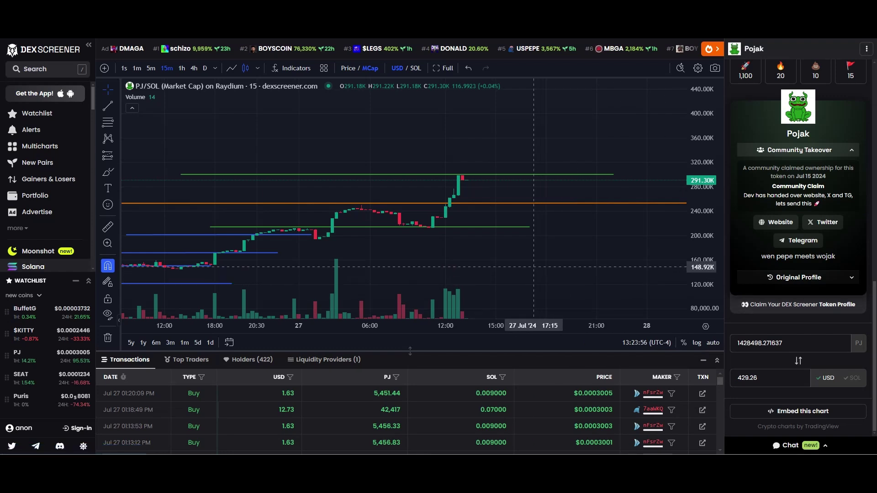
scroll(550, 276, down, 2)
Pan the chart through the July 25–28 history to frame the July 26–27 candles
mouse_move(521, 274)
mouse_down()
mouse_move(601, 217)
mouse_move(651, 205)
mouse_up()
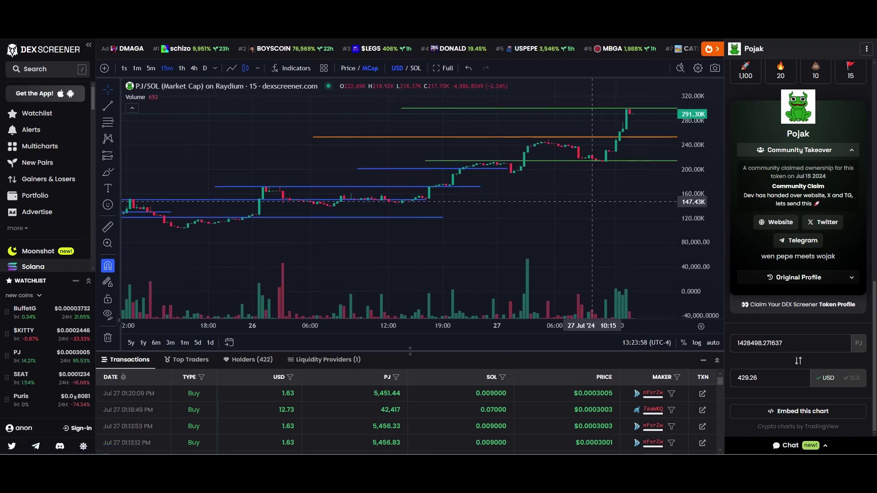
drag(480, 205, 617, 199)
mouse_move(425, 203)
mouse_down()
mouse_move(487, 203)
mouse_move(385, 216)
mouse_up()
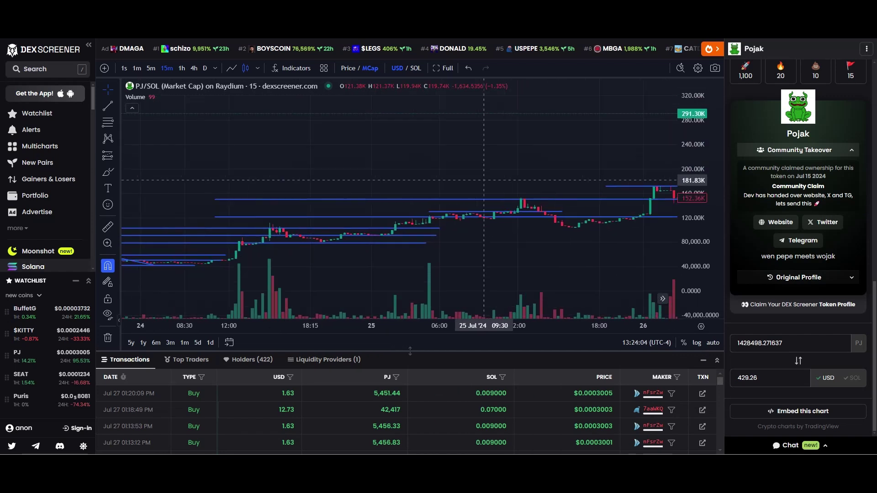
drag(507, 218, 285, 221)
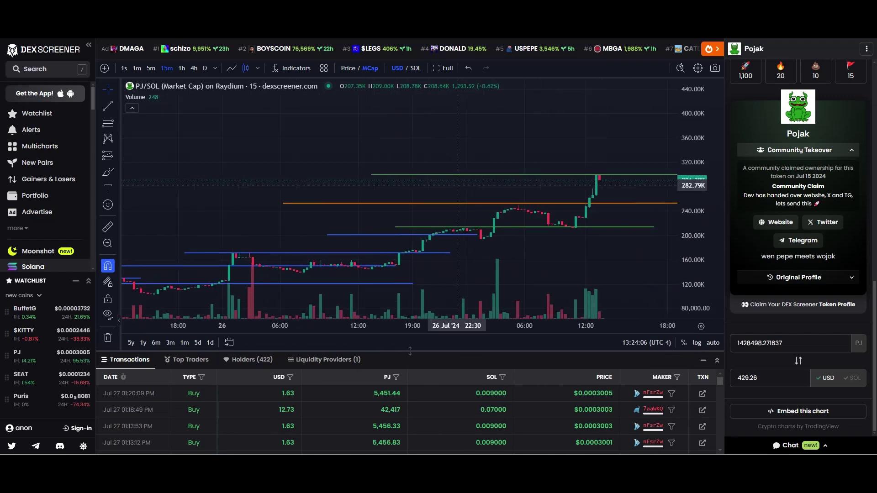
drag(616, 199, 495, 170)
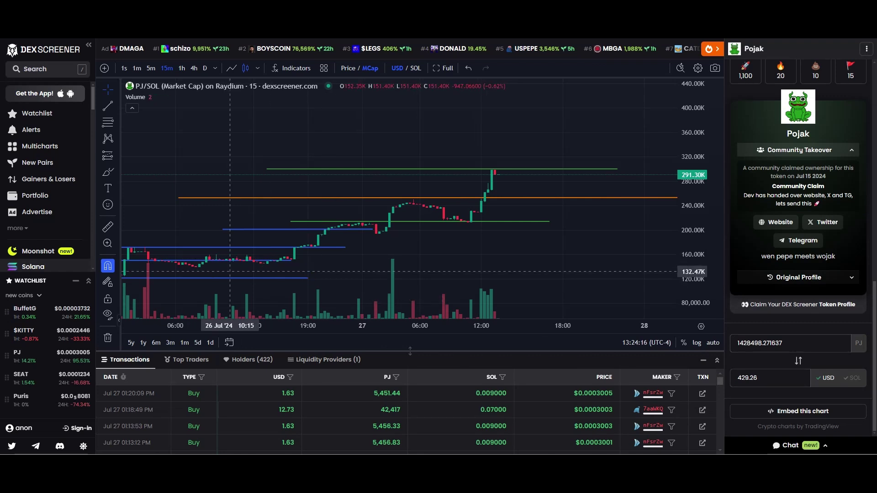
drag(171, 248, 279, 247)
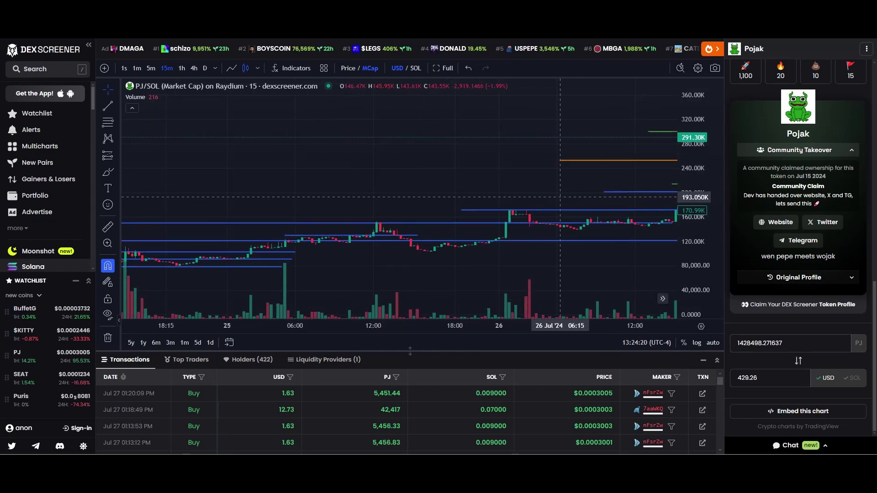
drag(514, 223, 260, 223)
drag(513, 222, 356, 237)
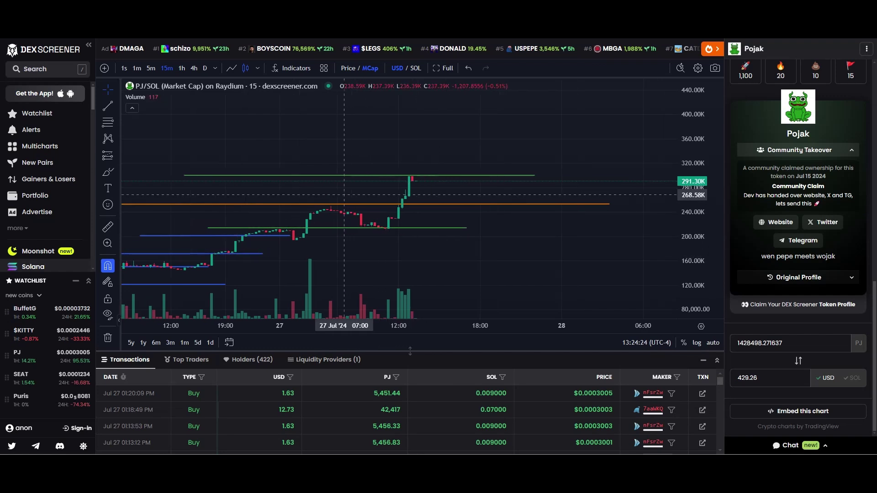
drag(446, 226, 398, 226)
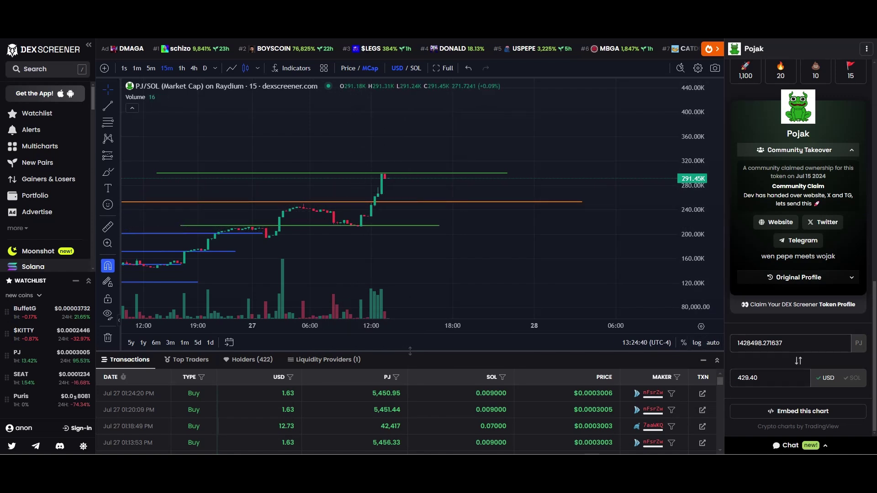
Leave empty time after the latest candle and raise the green resistance line to about 301.8K
mouse_move(447, 266)
mouse_down()
mouse_move(416, 265)
mouse_move(480, 286)
mouse_up()
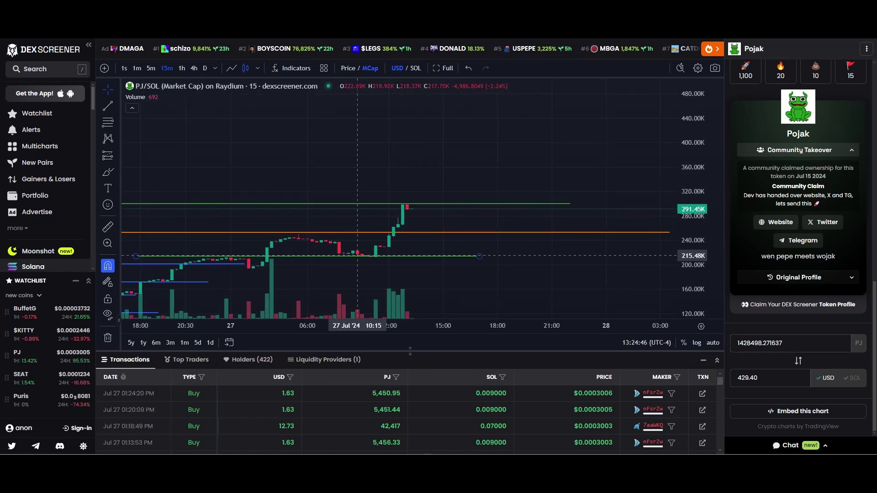
drag(336, 265, 496, 232)
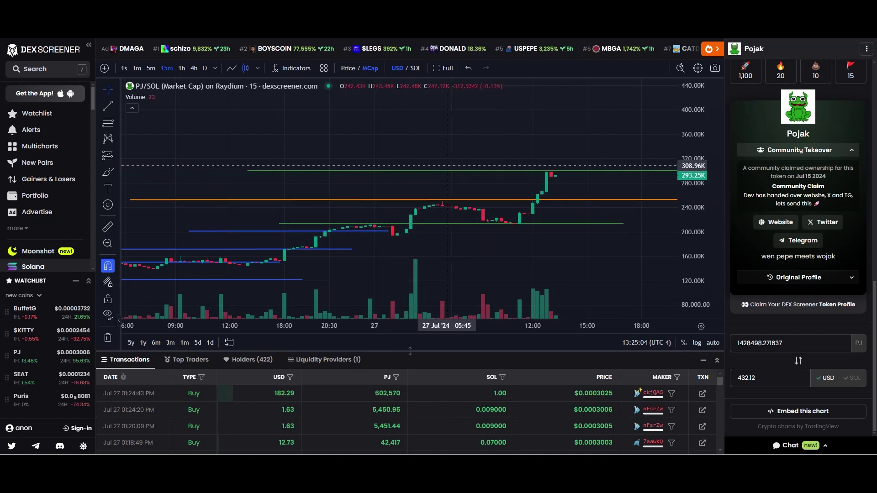
scroll(446, 206, down, 2)
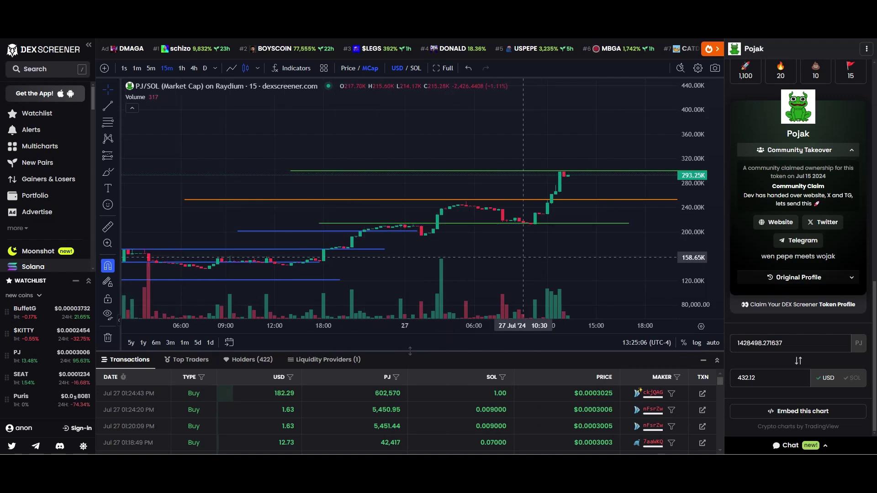
scroll(524, 258, up, 2)
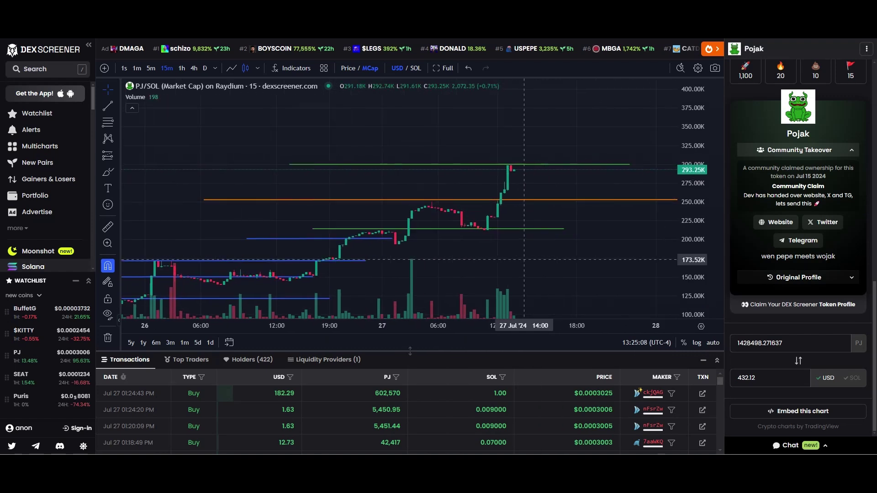
drag(524, 259, 468, 264)
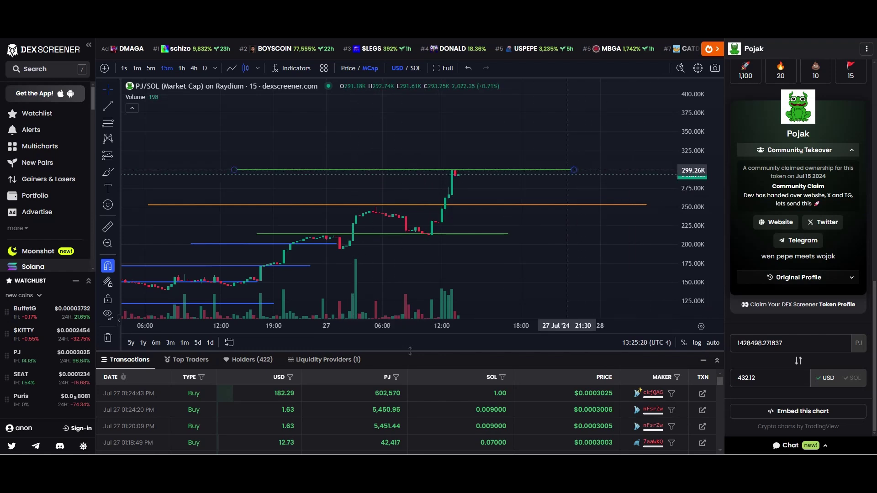
click(573, 167)
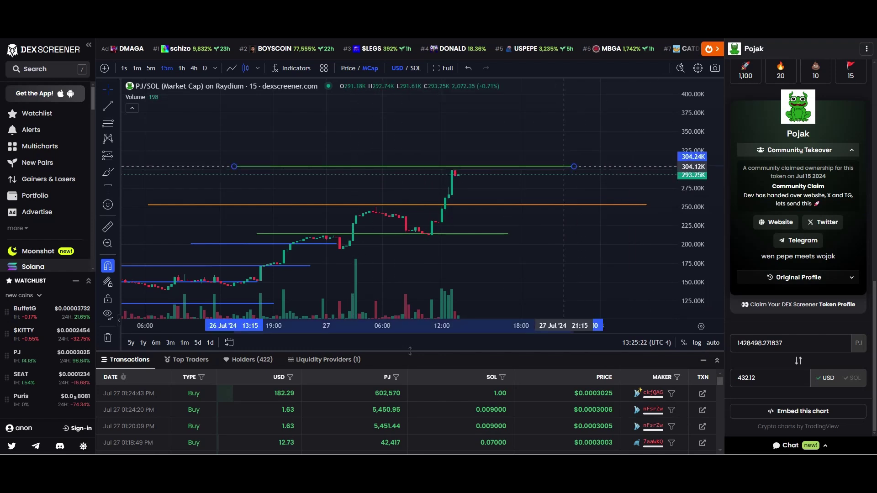
drag(573, 166, 574, 167)
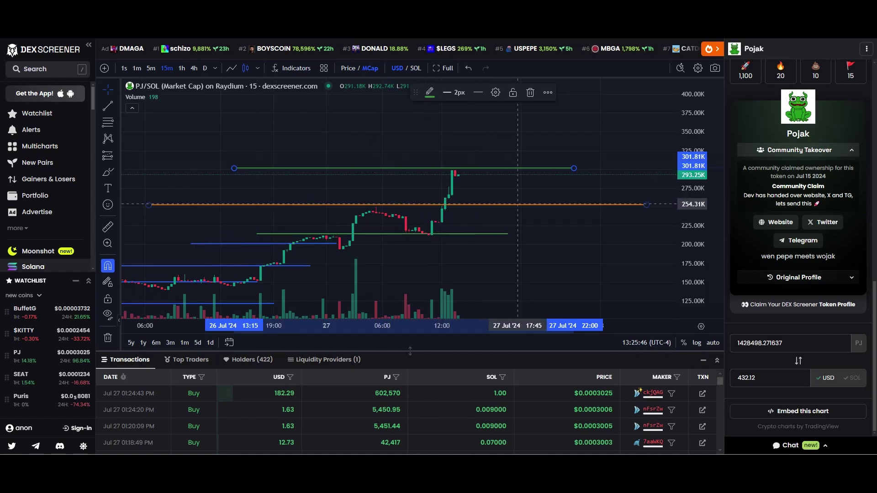
click(513, 204)
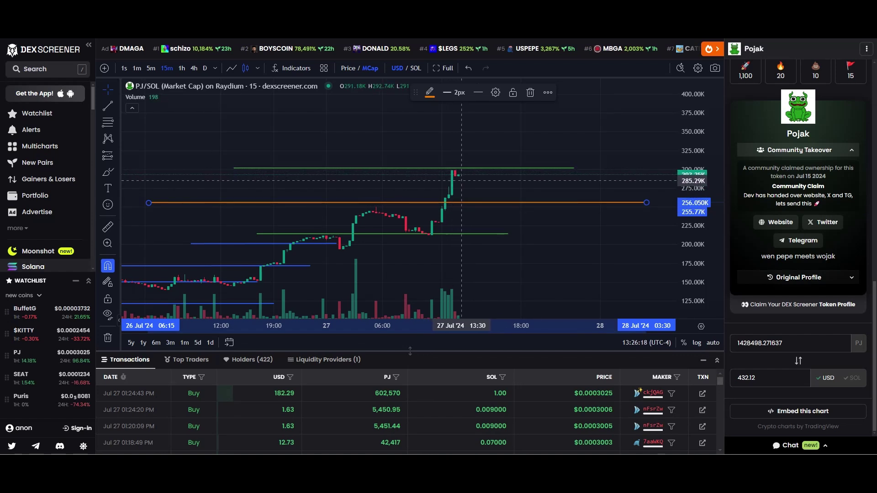
scroll(401, 193, down, 2)
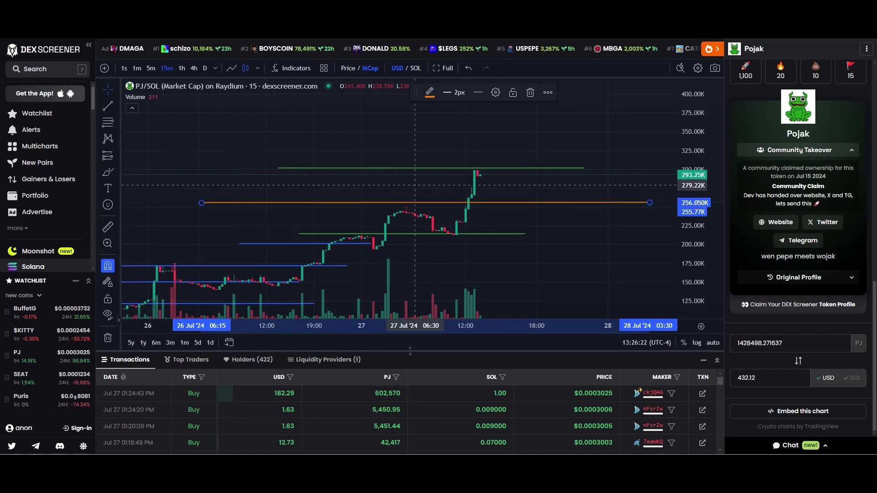
scroll(411, 205, up, 1)
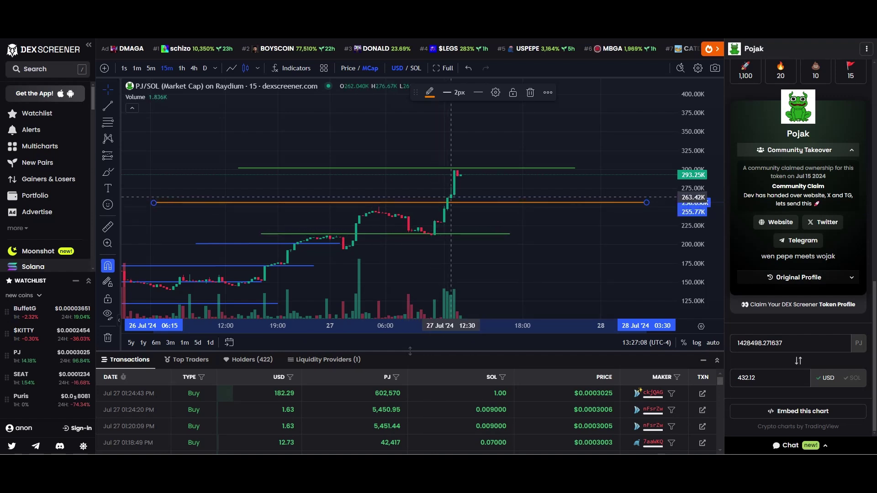
Lower the orange level line to about 256K and select the USD amount field
drag(451, 201, 444, 204)
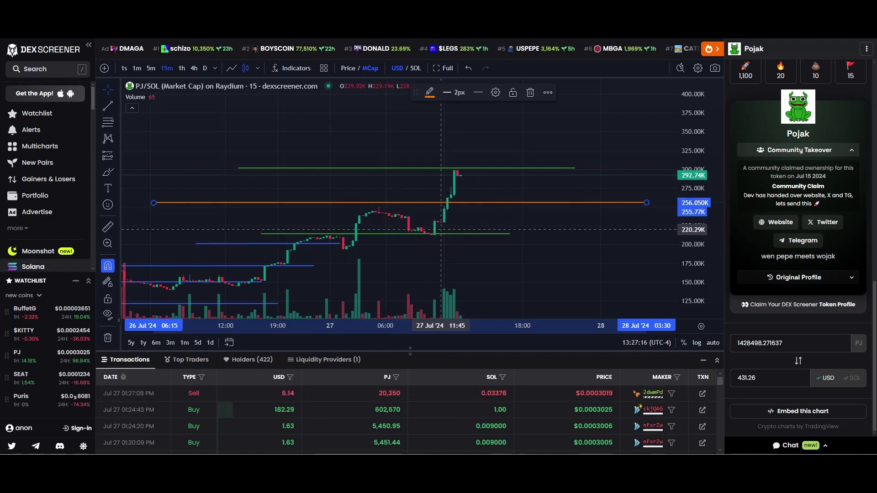
click(436, 234)
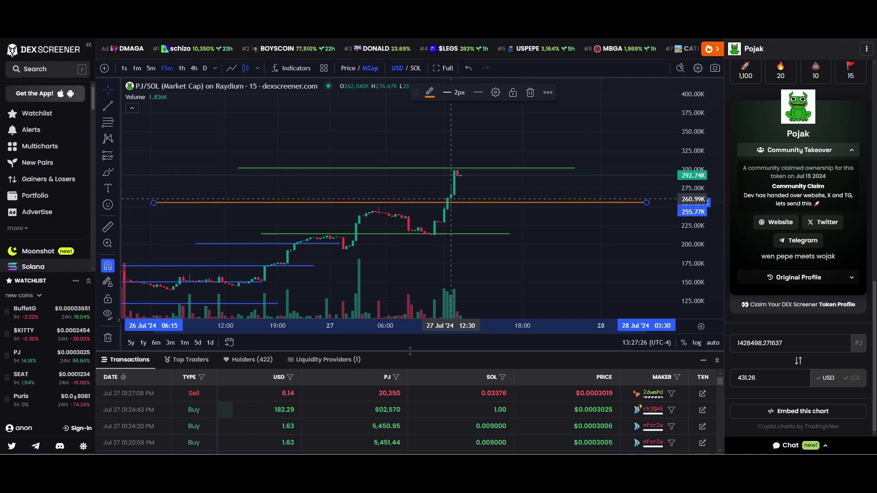
drag(451, 200, 444, 204)
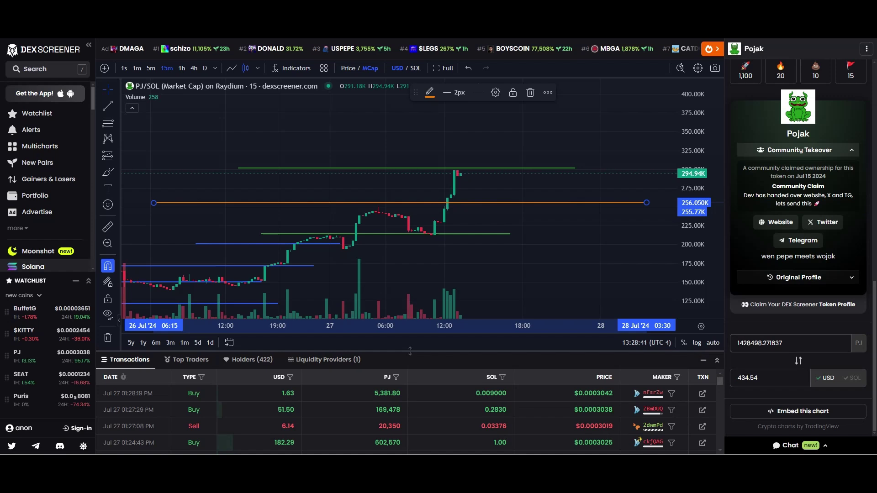
double_click(756, 377)
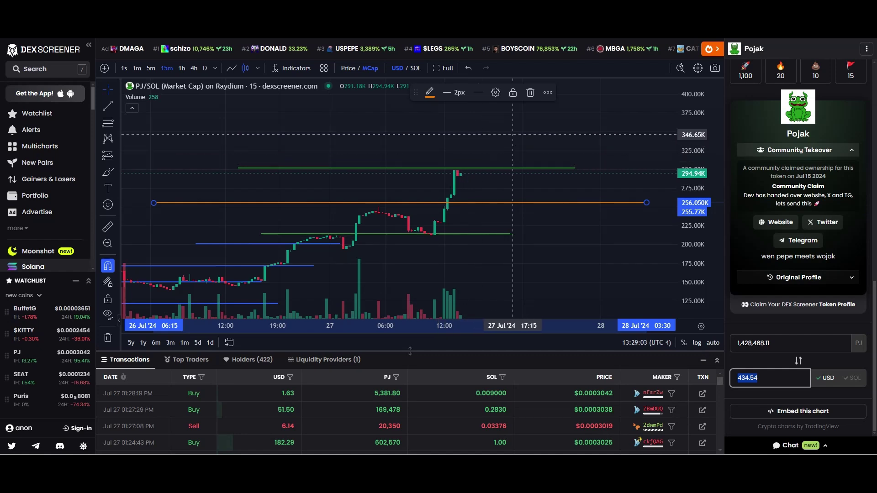
scroll(479, 135, down, 2)
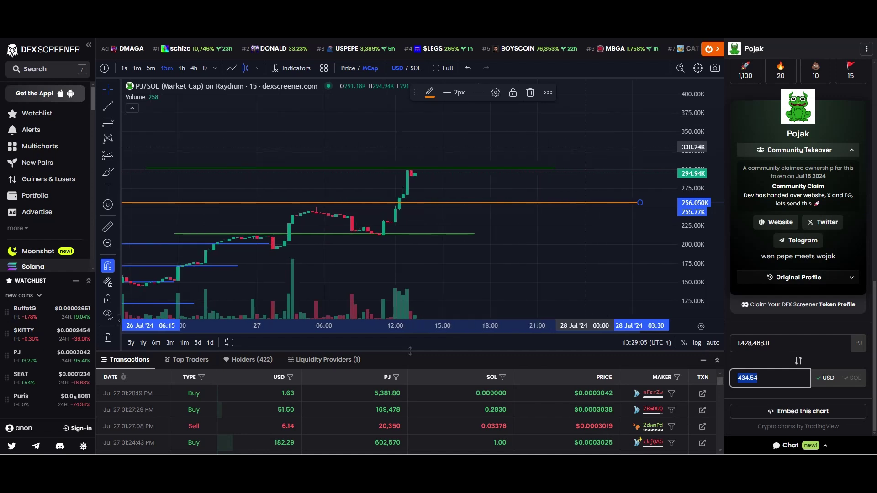
Compress the price scale so the chart shows market caps up to about 425K
drag(485, 226, 485, 236)
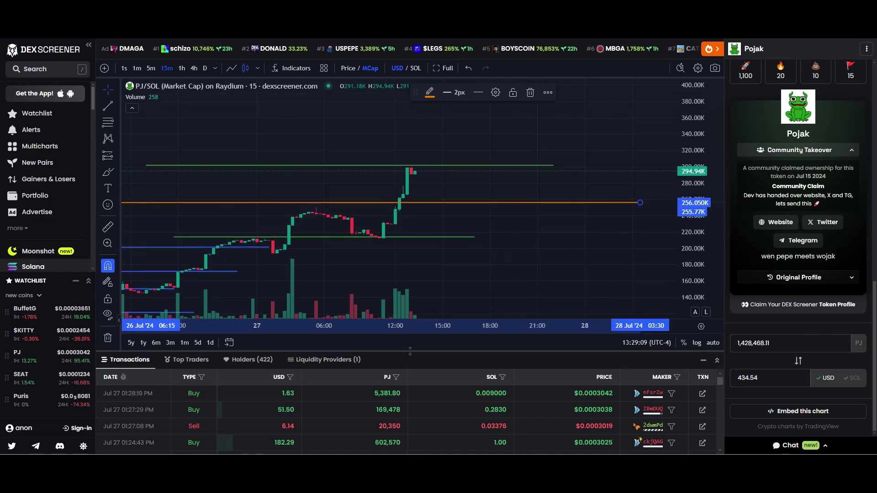
drag(694, 236, 693, 137)
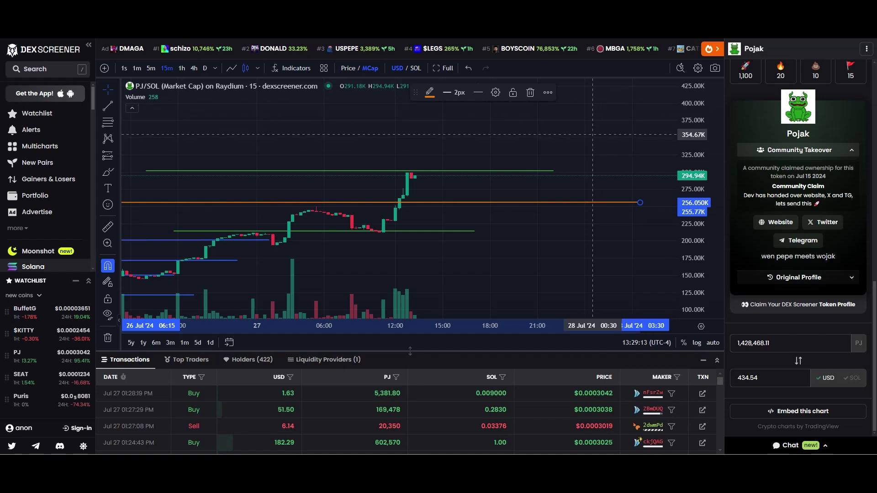
click(522, 168)
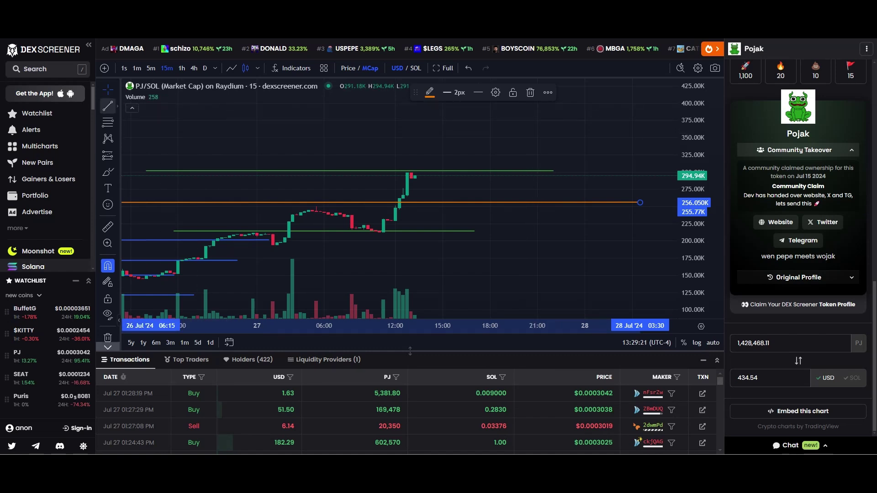
Draw a horizontal green level line at 400K market cap
key(Escape)
click(342, 102)
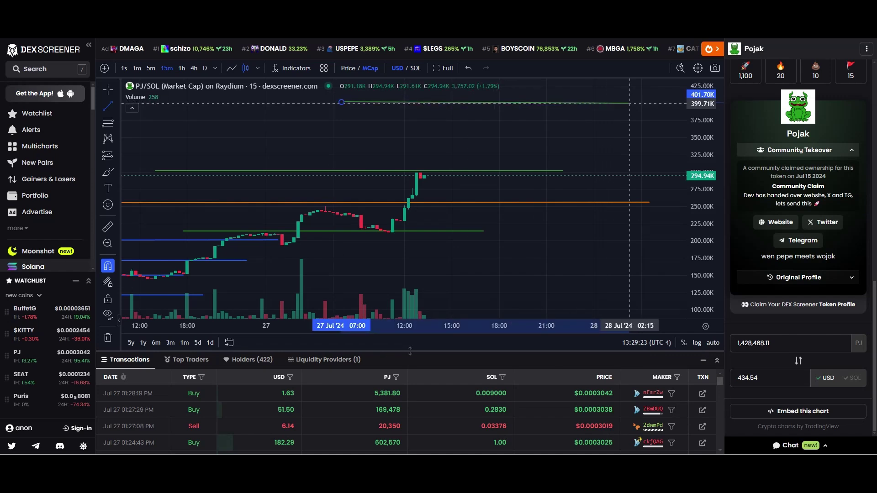
click(629, 102)
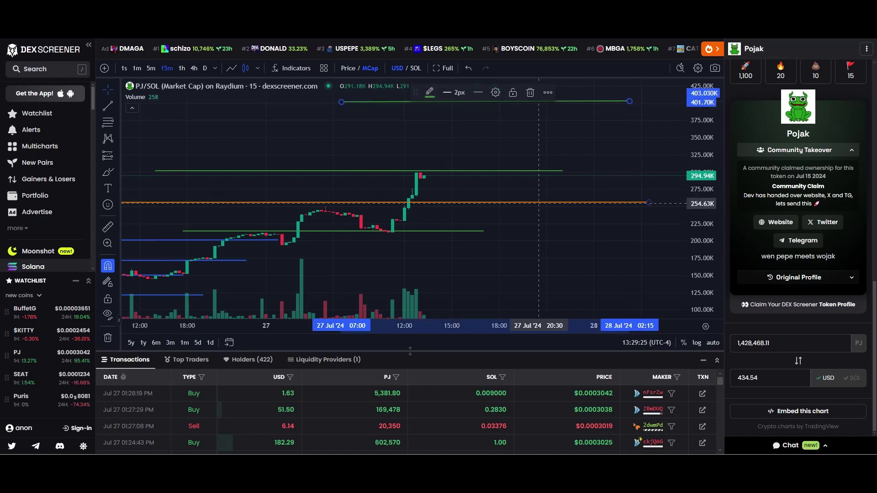
Copy the 256K orange level up to about 350K and frame all levels in view
click(539, 203)
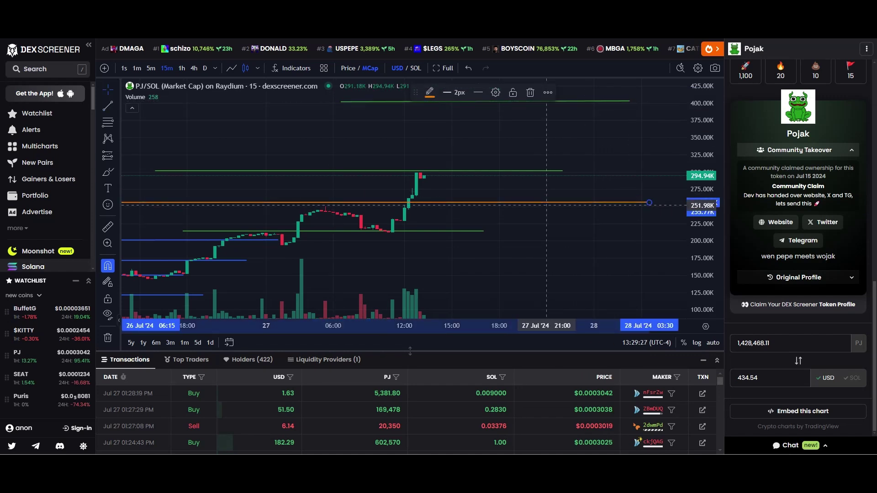
drag(539, 203, 553, 136)
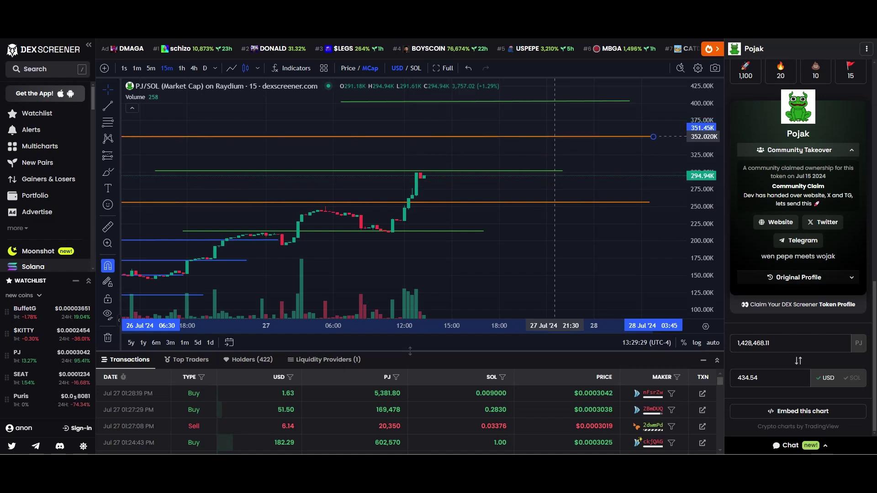
click(594, 105)
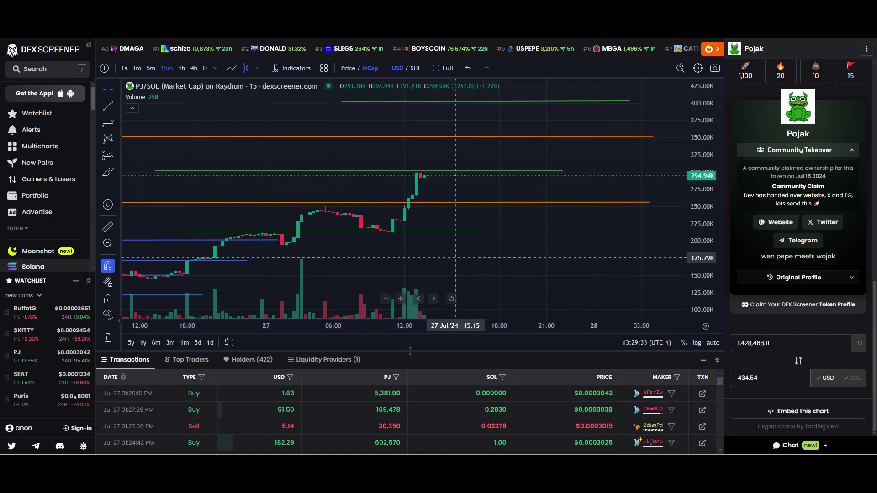
drag(472, 243, 535, 157)
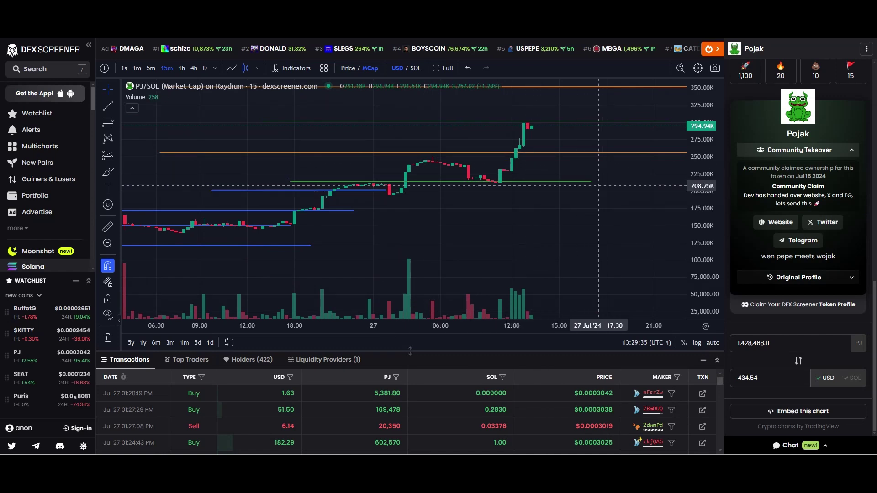
scroll(506, 205, down, 2)
drag(506, 204, 492, 213)
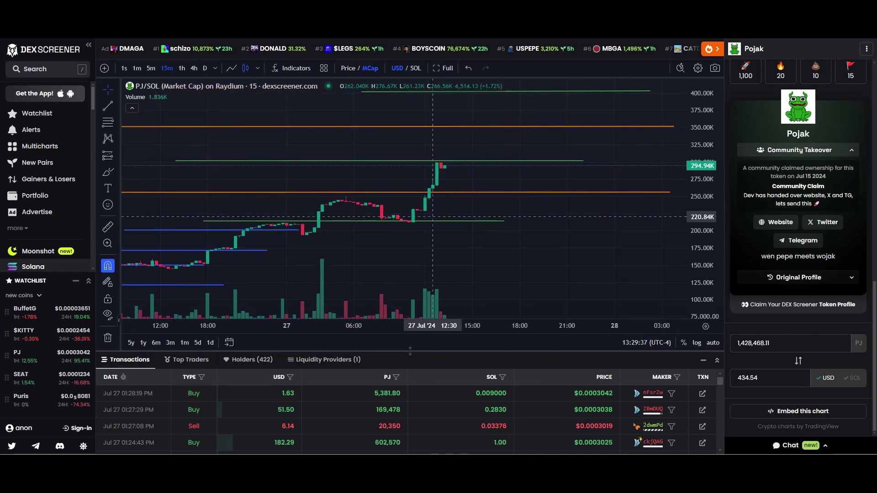